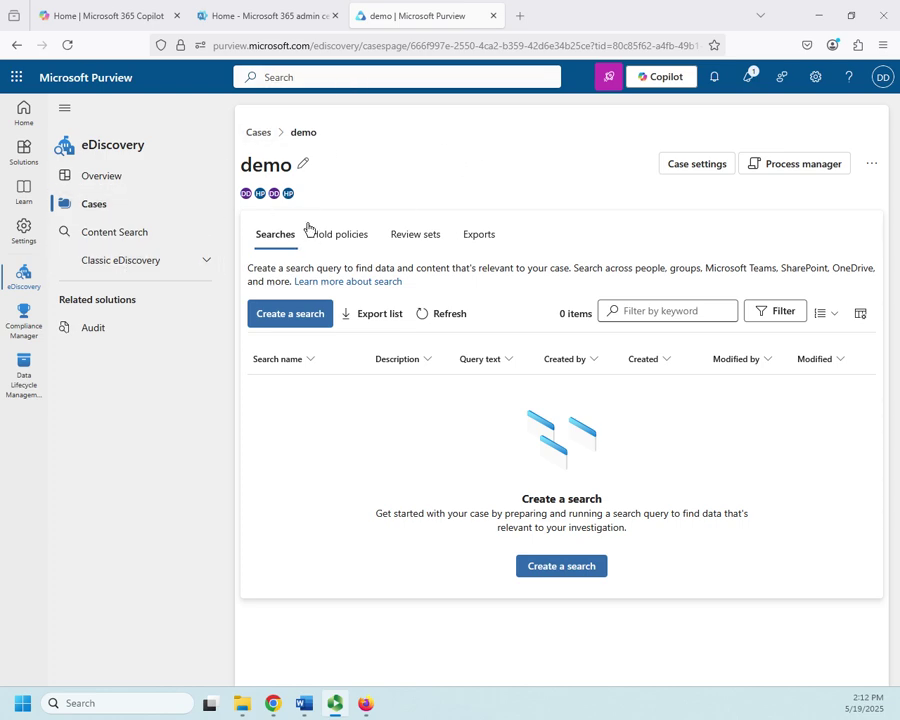
Try creating a new search named 'test' in the demo case; it fails as a duplicate name.
click(302, 316)
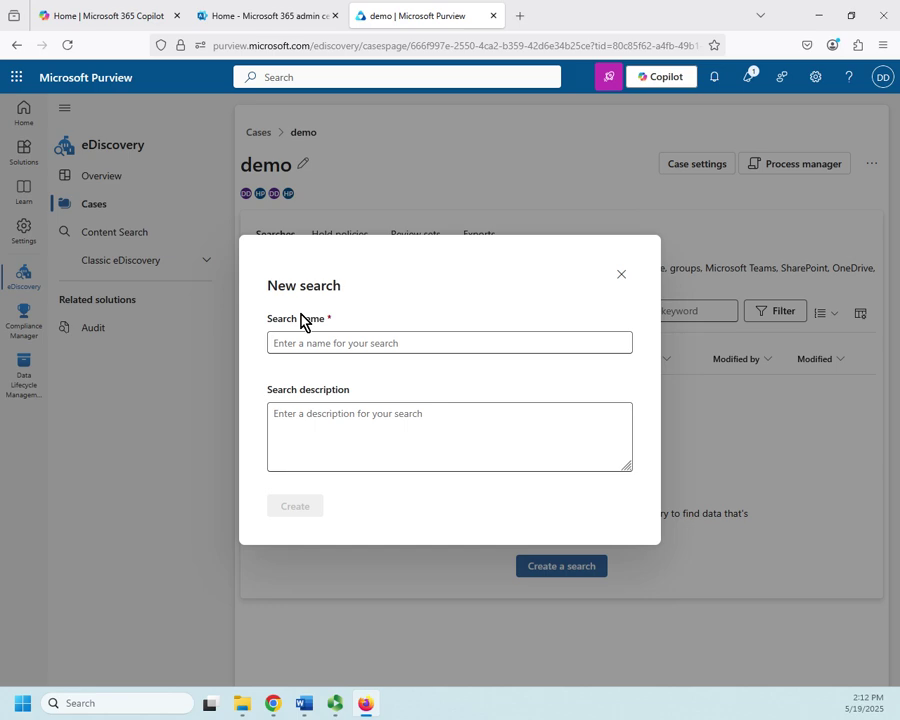
click(390, 345)
text(test)
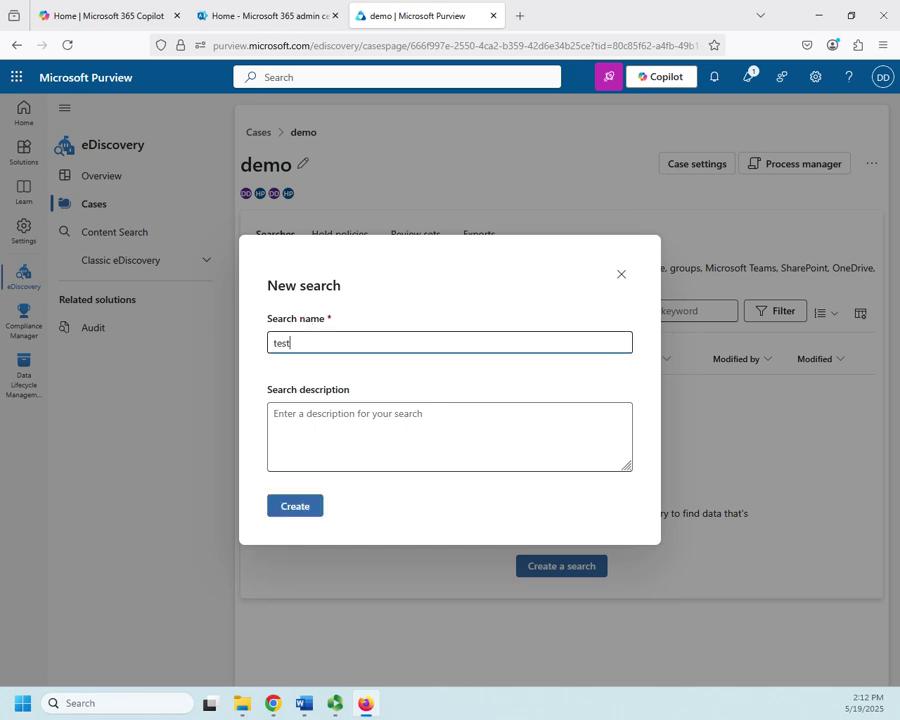
click(308, 510)
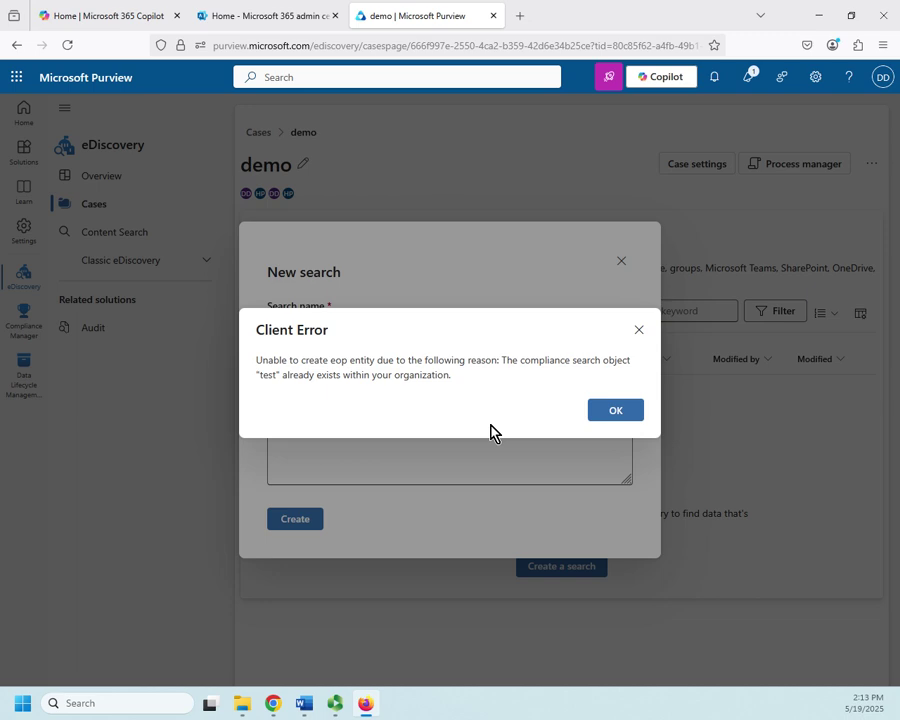
Dismiss the duplicate-name error and create the search as 'test2' instead.
click(615, 411)
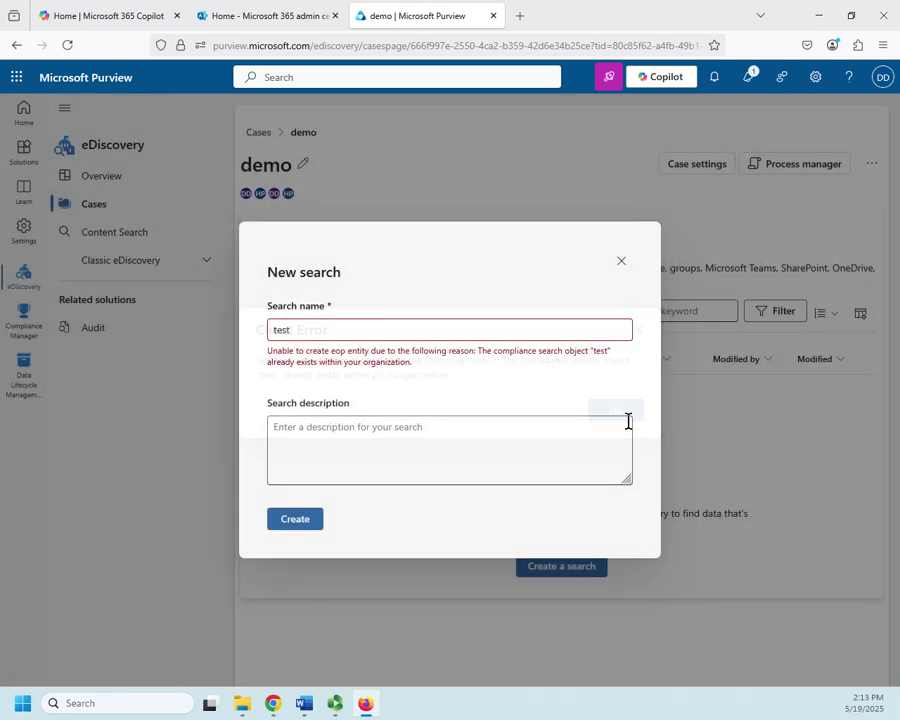
click(360, 328)
text(2)
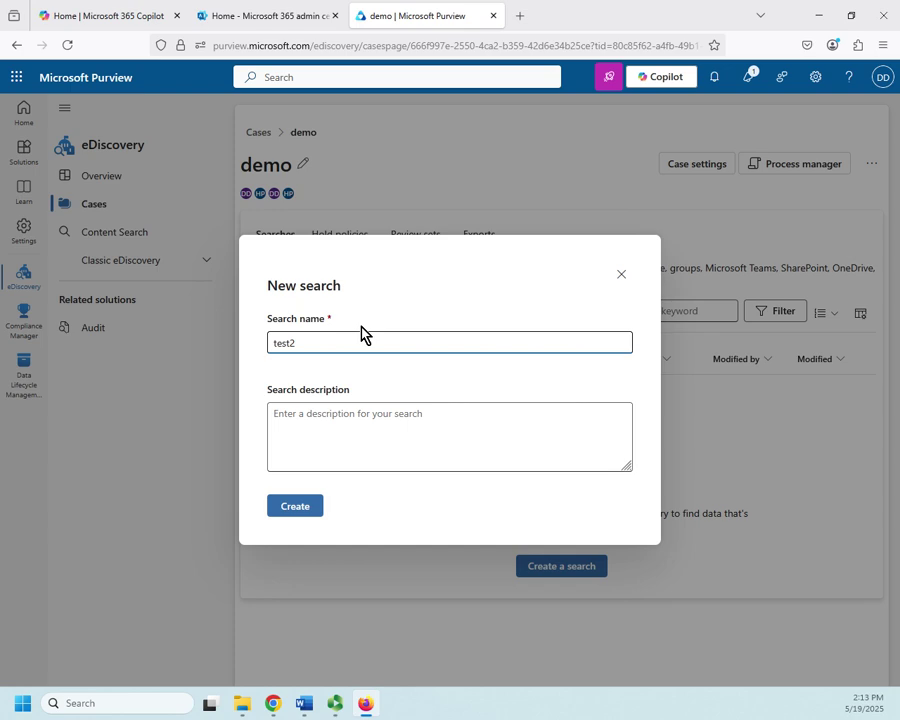
click(295, 507)
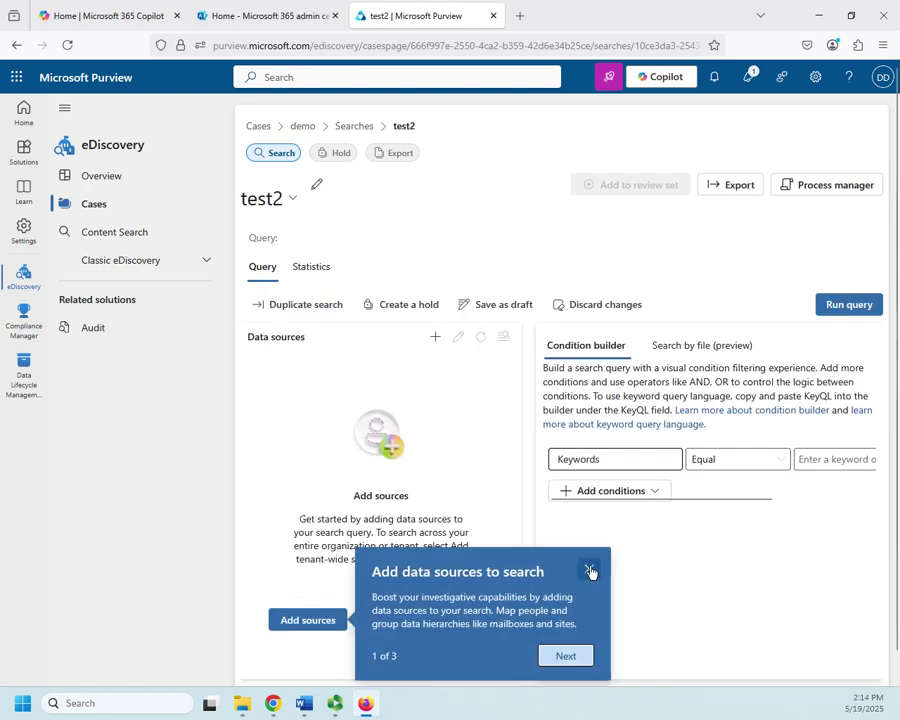
Close the data sources tip and select three people in the source picker.
click(589, 569)
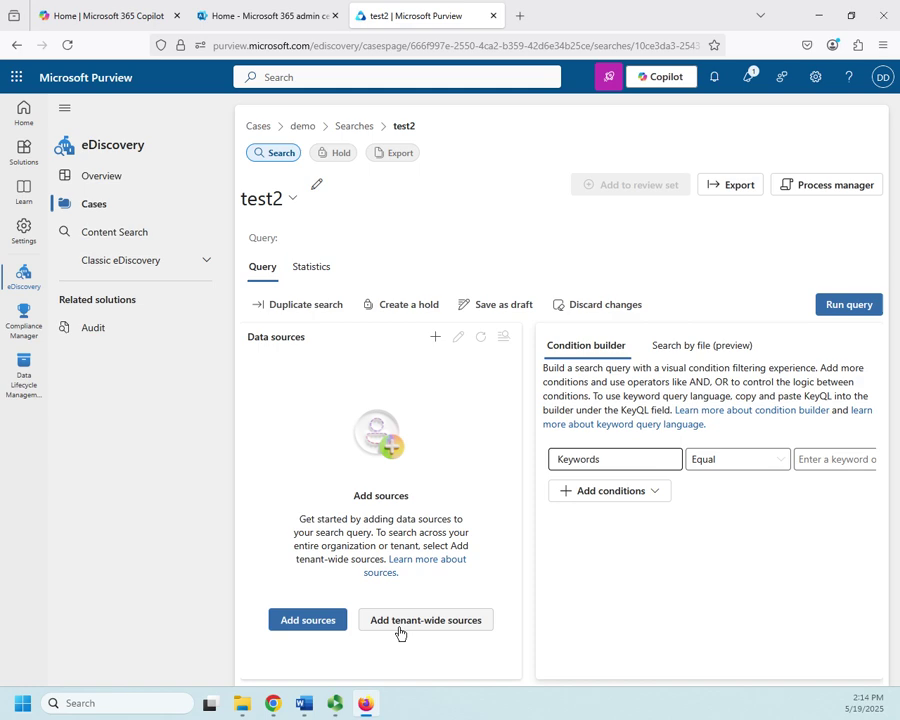
click(295, 632)
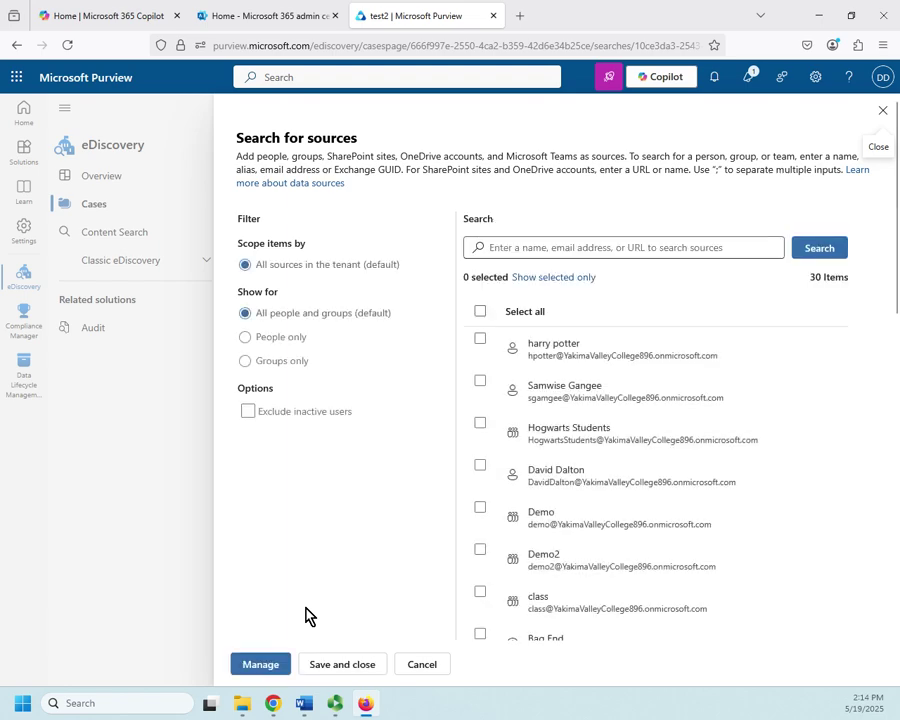
click(480, 381)
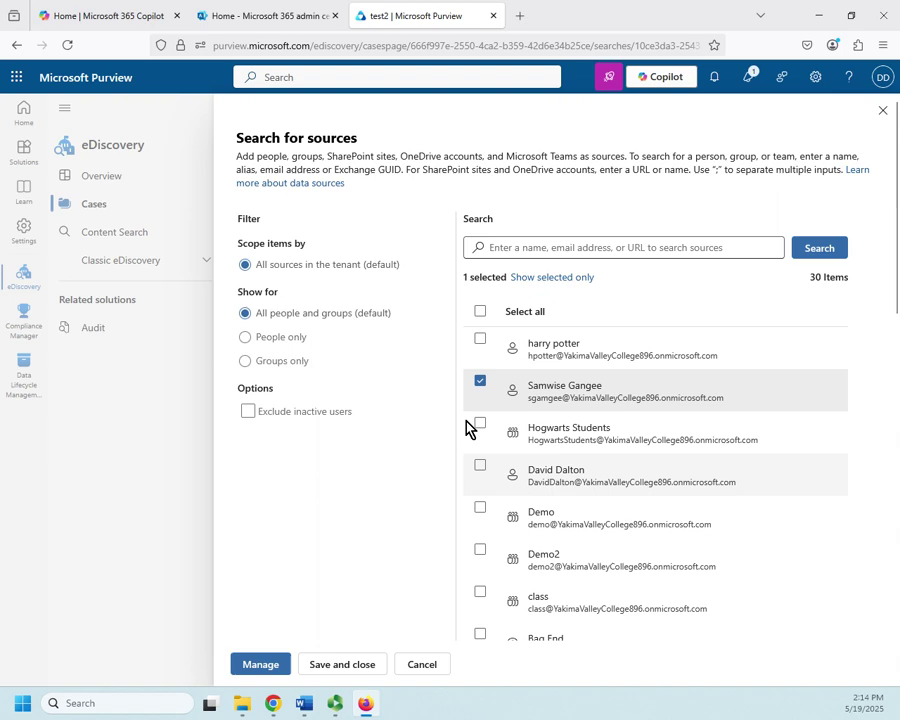
scroll(510, 532, down, 1)
scroll(510, 532, down, 3)
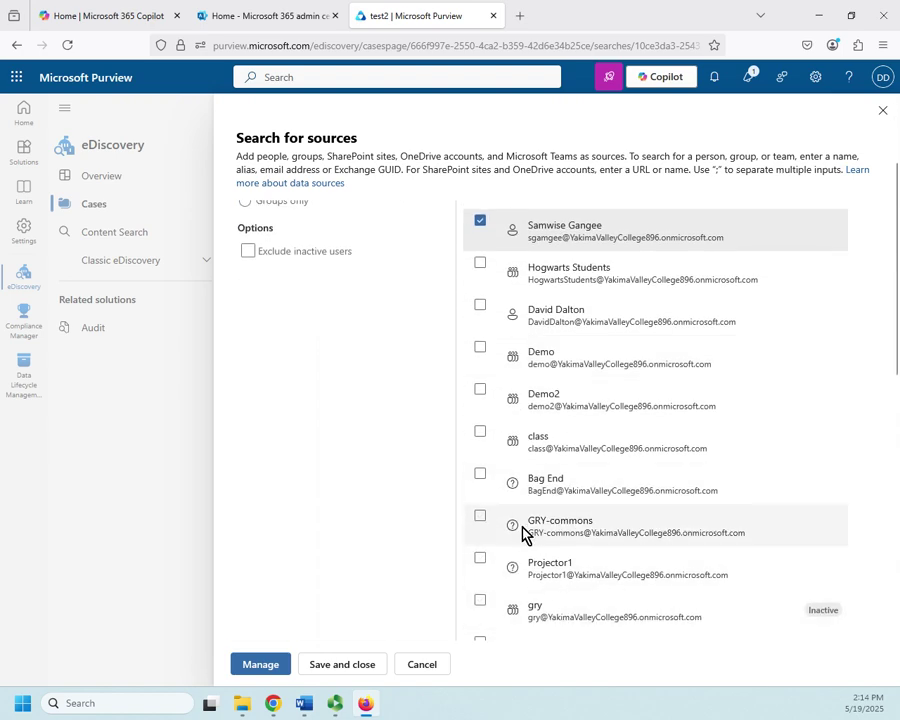
scroll(526, 530, down, 5)
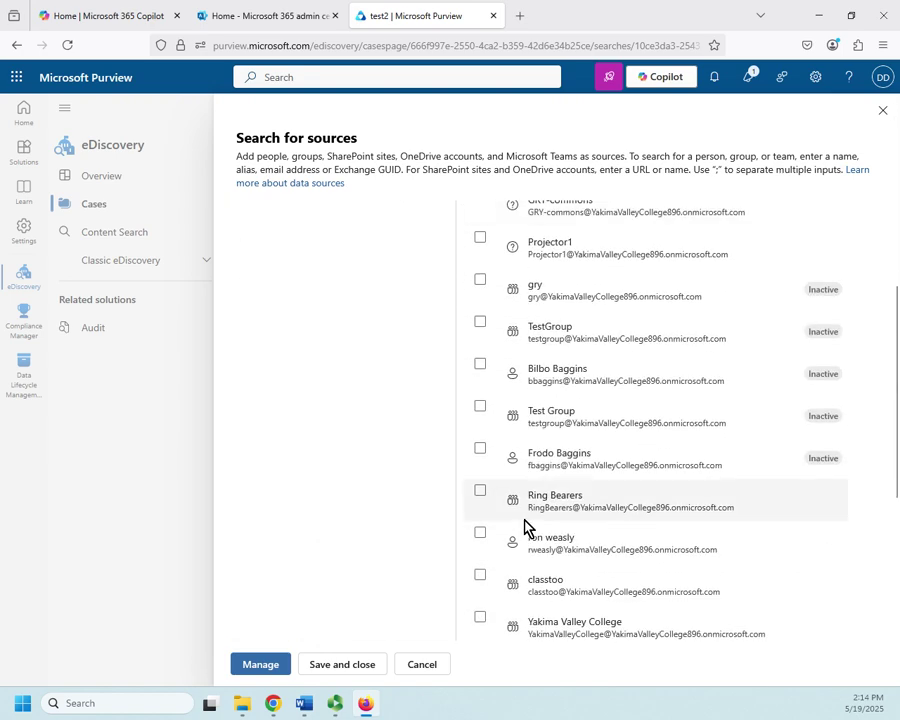
click(481, 452)
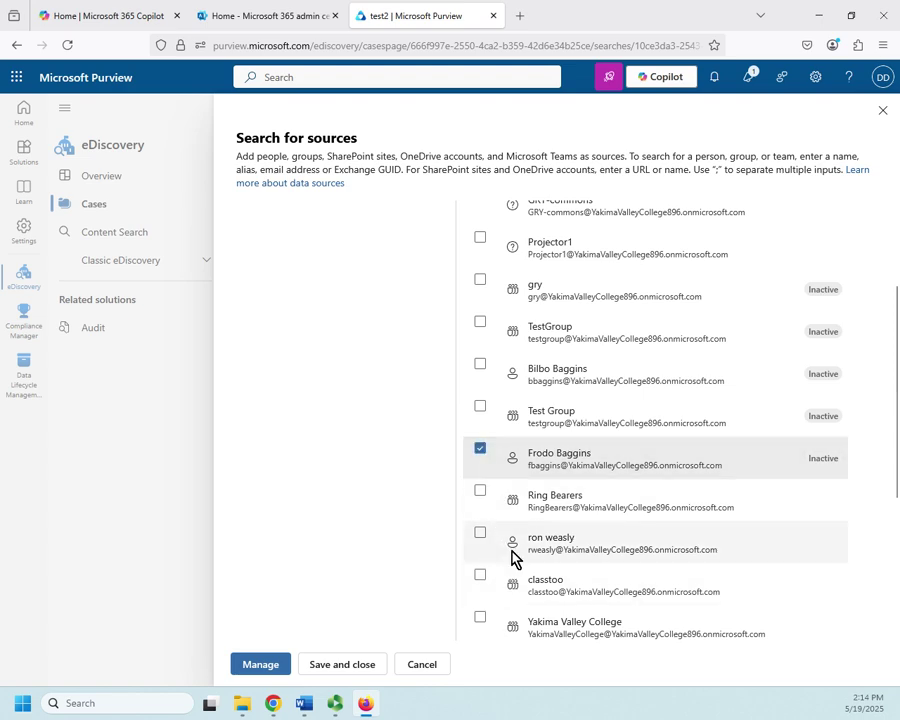
scroll(512, 558, up, 1)
click(480, 446)
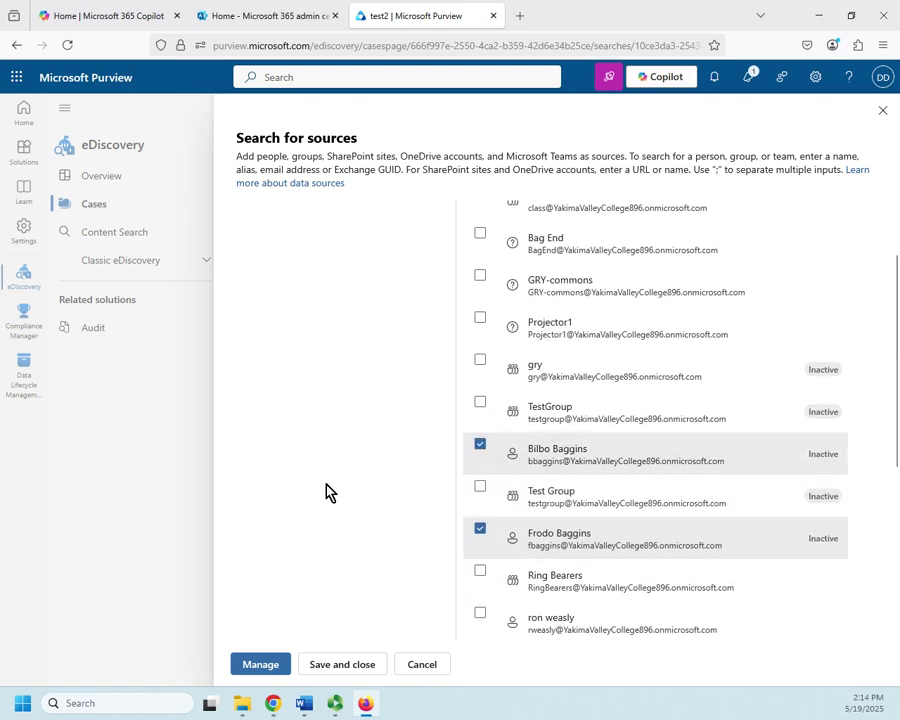
scroll(327, 490, up, 5)
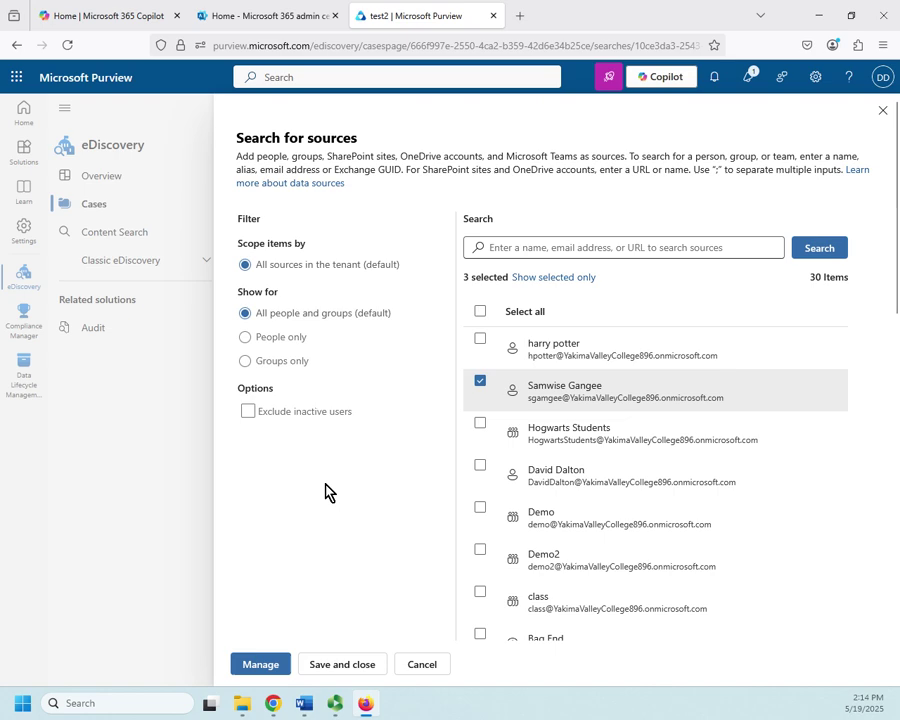
Discard the individual picks and save All people and groups and All public folders as sources.
click(425, 666)
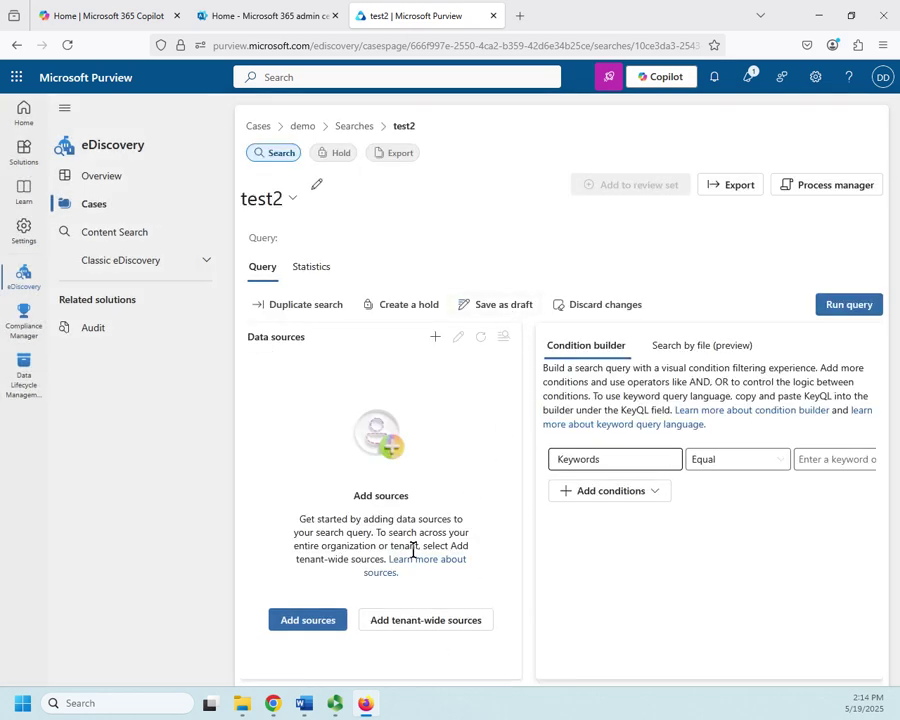
click(408, 626)
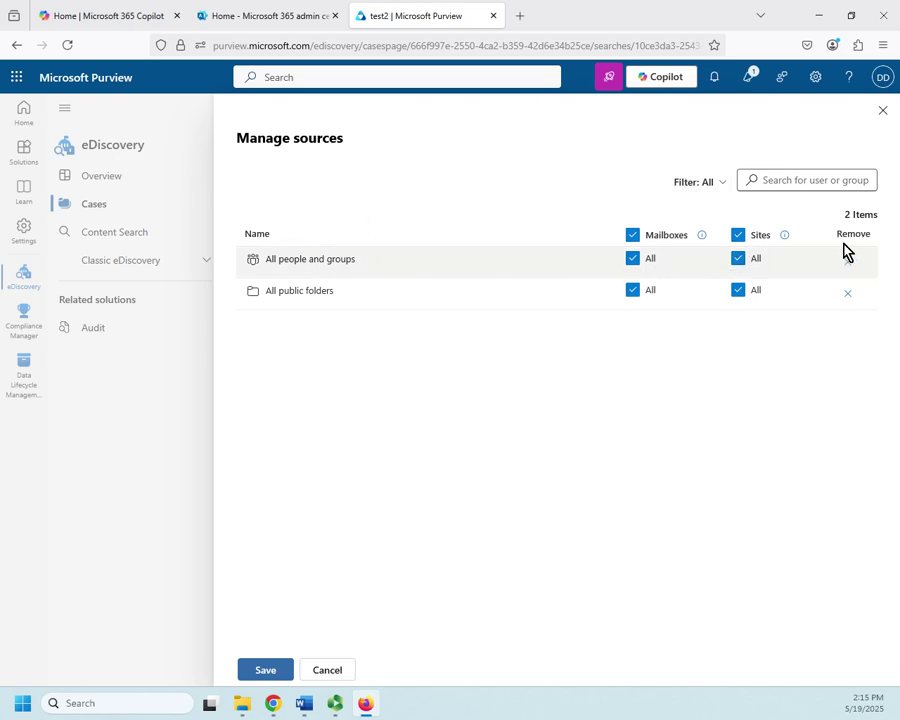
click(262, 672)
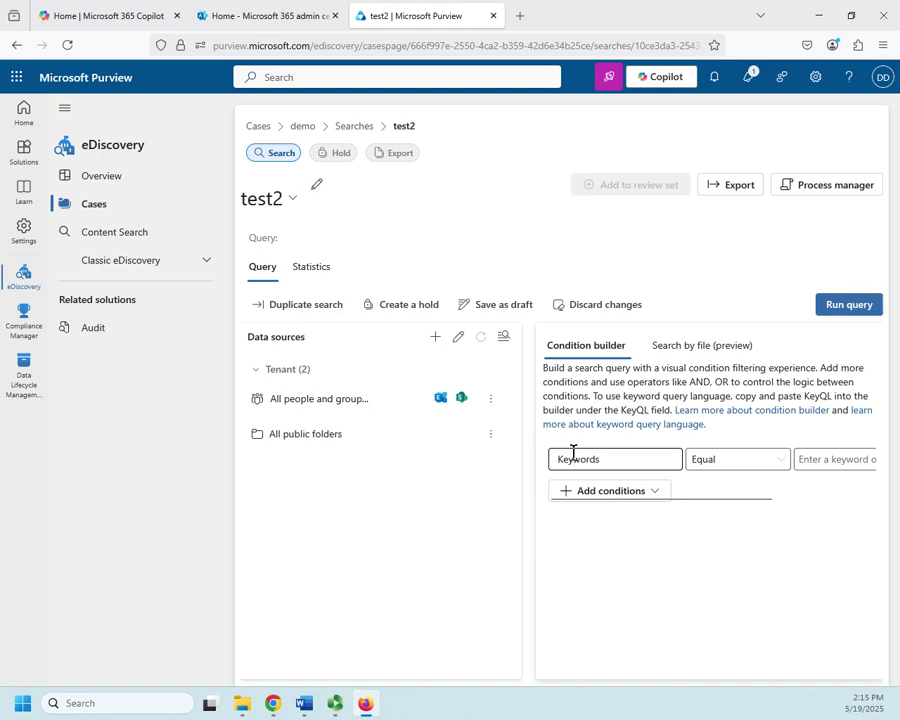
Set the Keywords condition to Shire, cancelling the KeyQL translation to keep it unchanged.
click(868, 463)
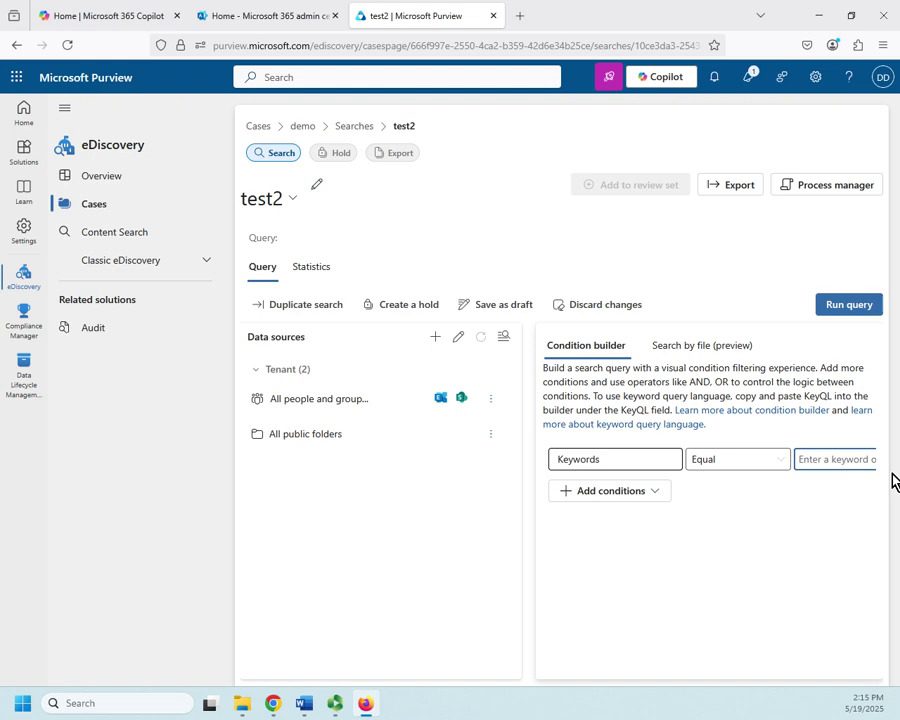
text(Shire)
click(634, 497)
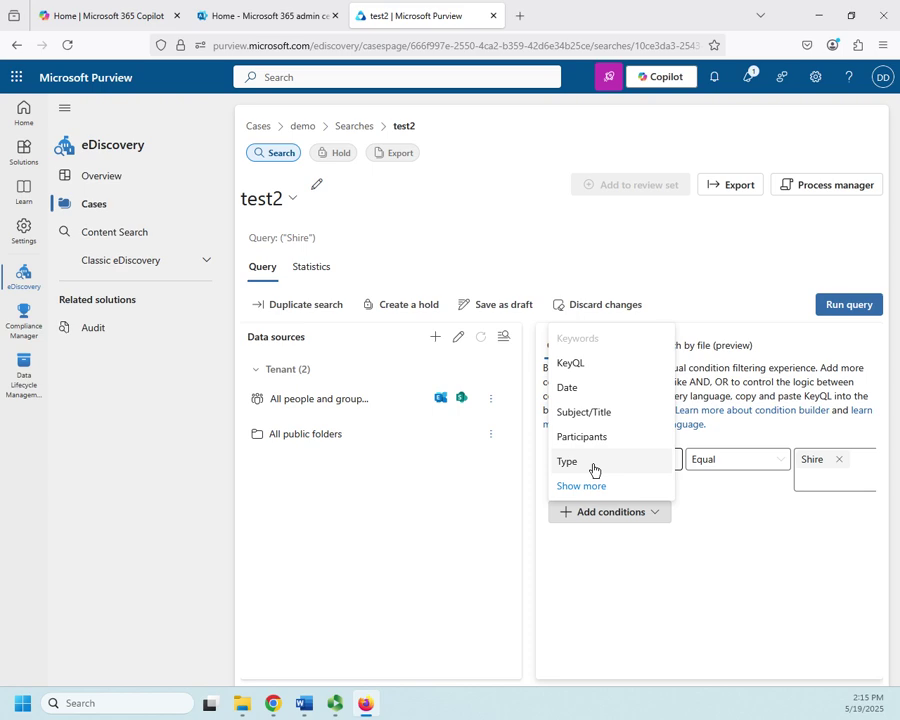
click(566, 366)
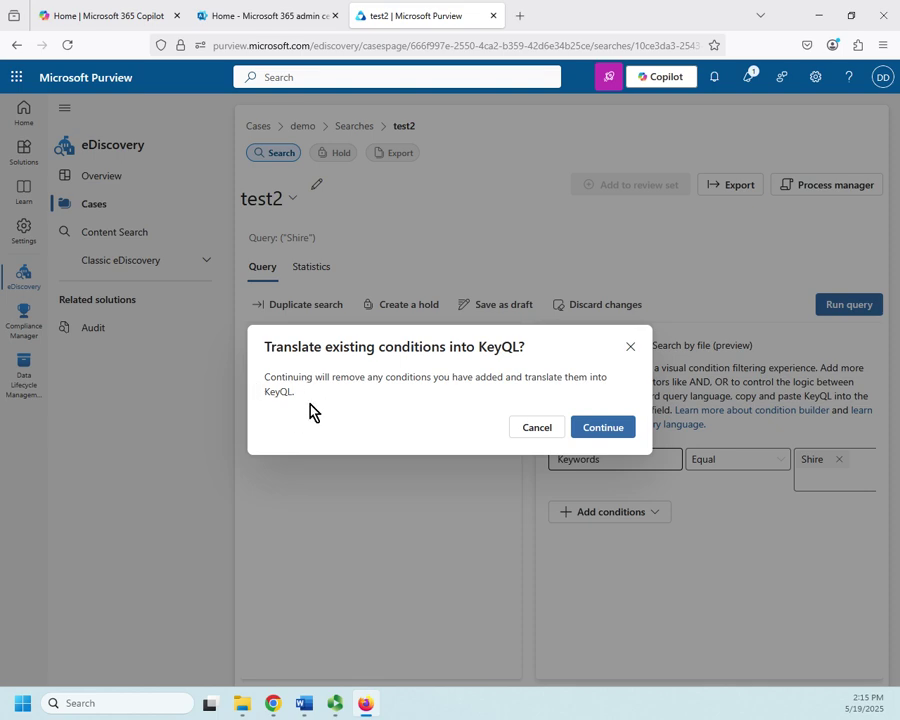
click(538, 428)
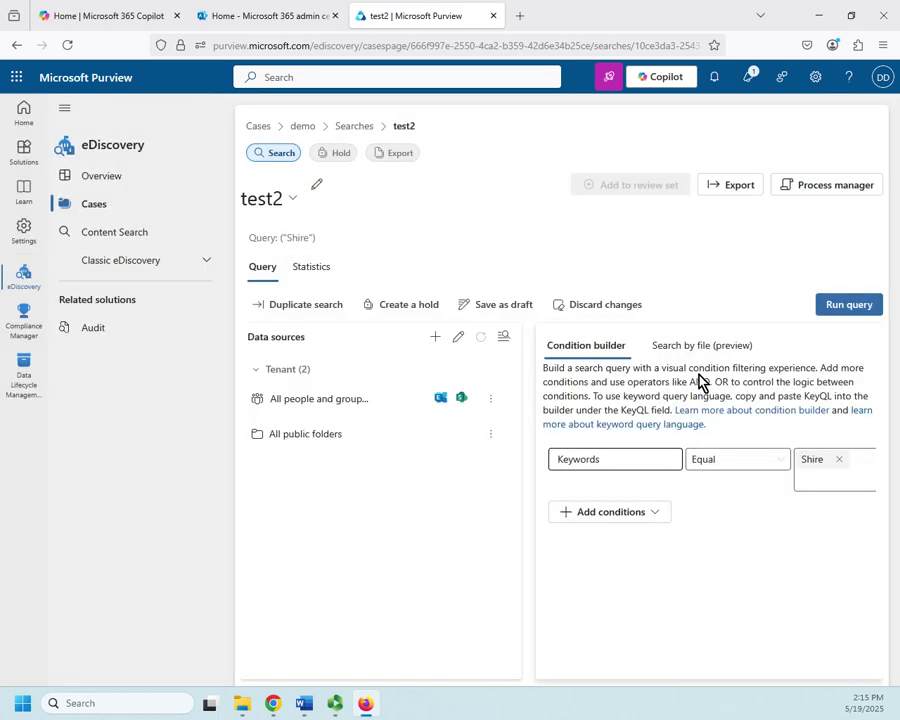
Run the test2 query with Statistics as the search results type.
click(862, 306)
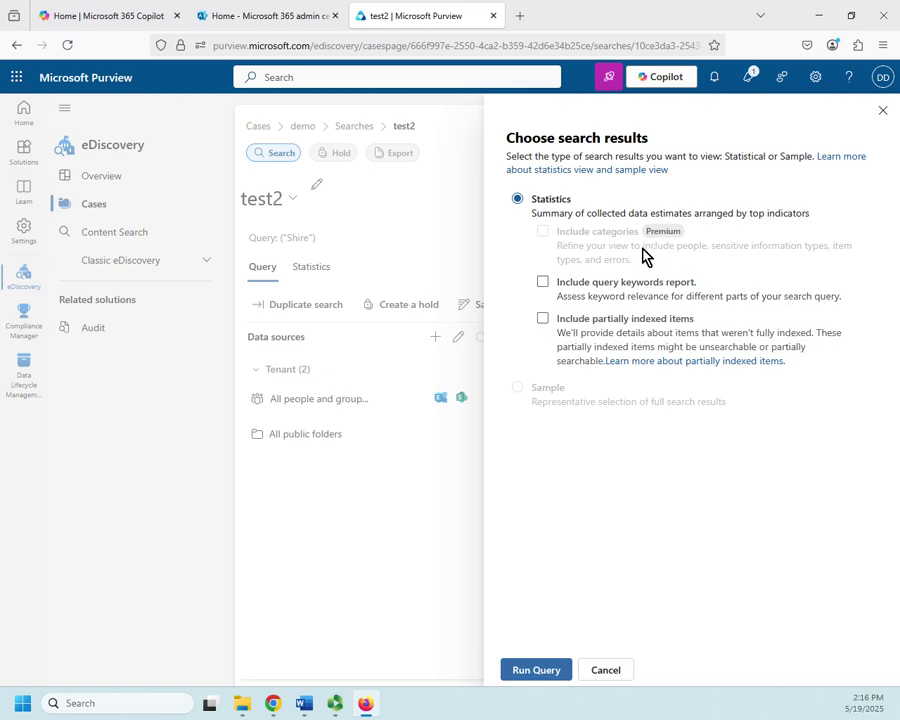
click(538, 670)
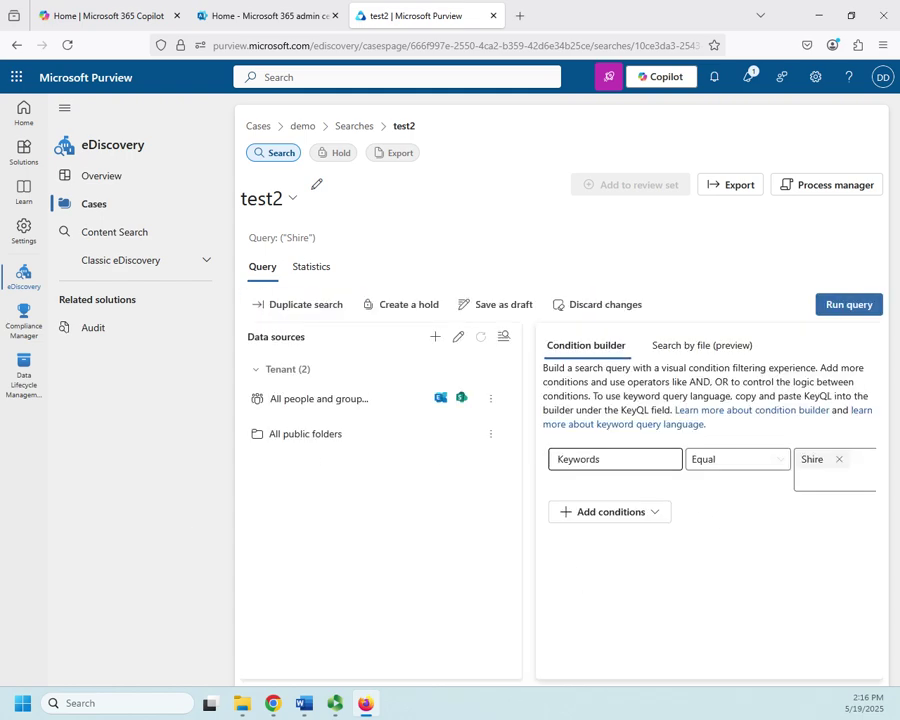
Review the Statistics summary and hit trends: 0 matches, 0 of 21 locations hit.
click(311, 266)
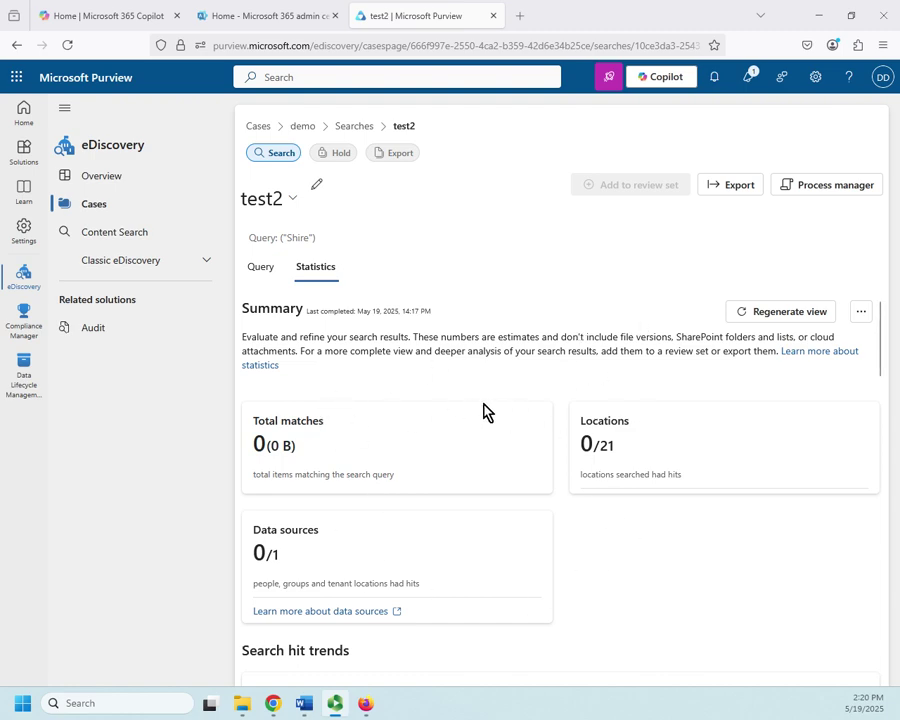
scroll(452, 468, down, 1)
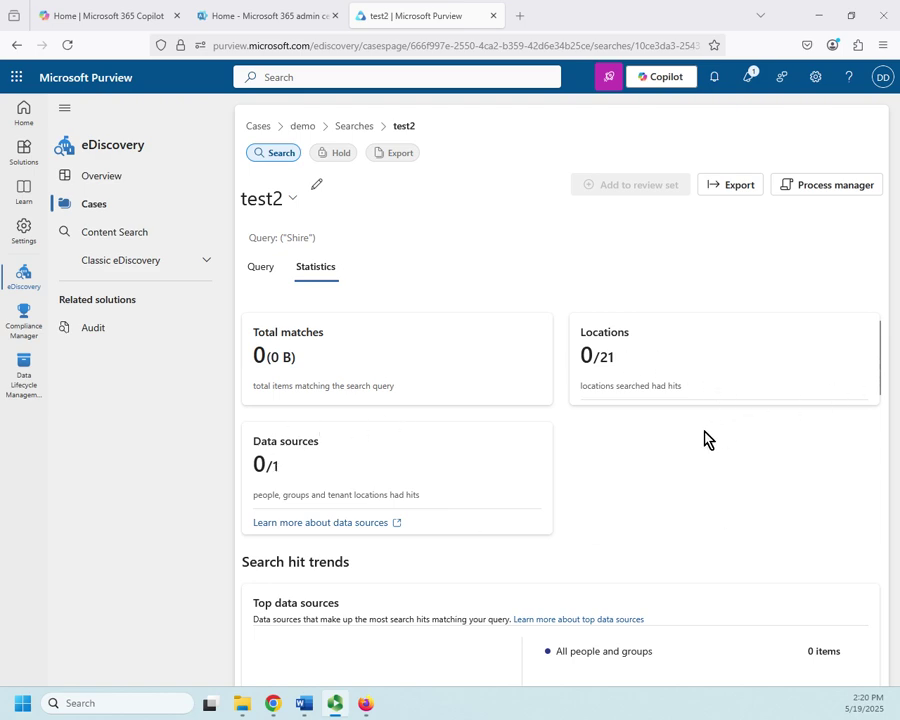
scroll(628, 385, down, 15)
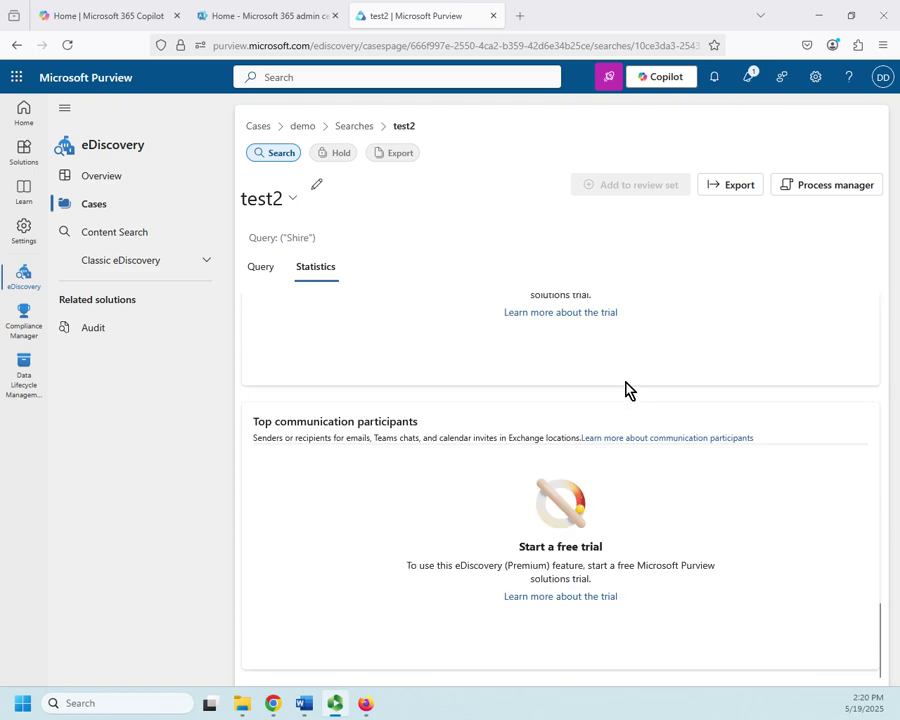
scroll(628, 391, up, 15)
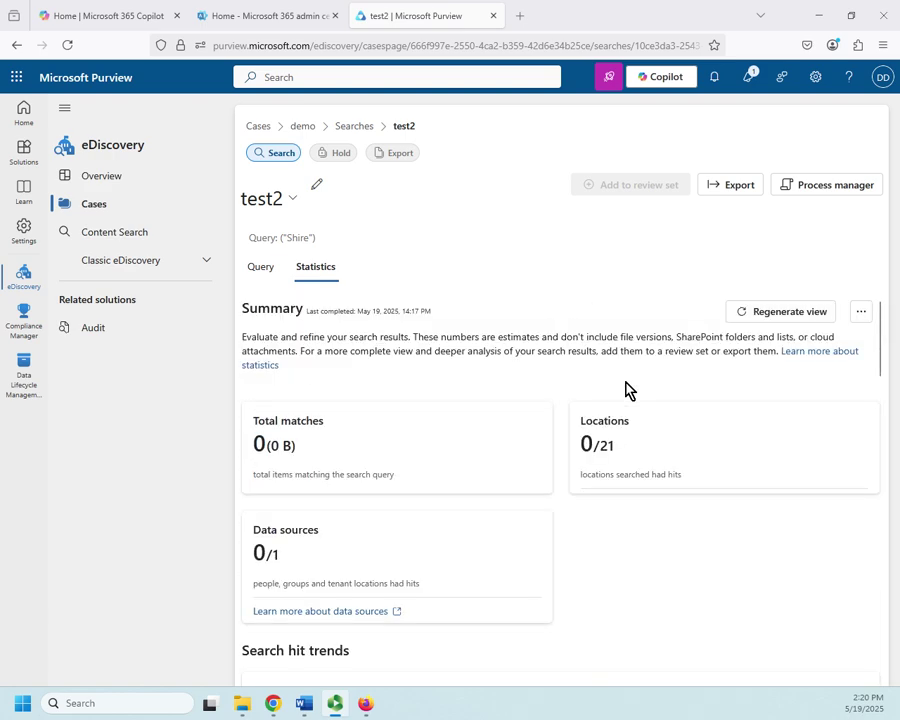